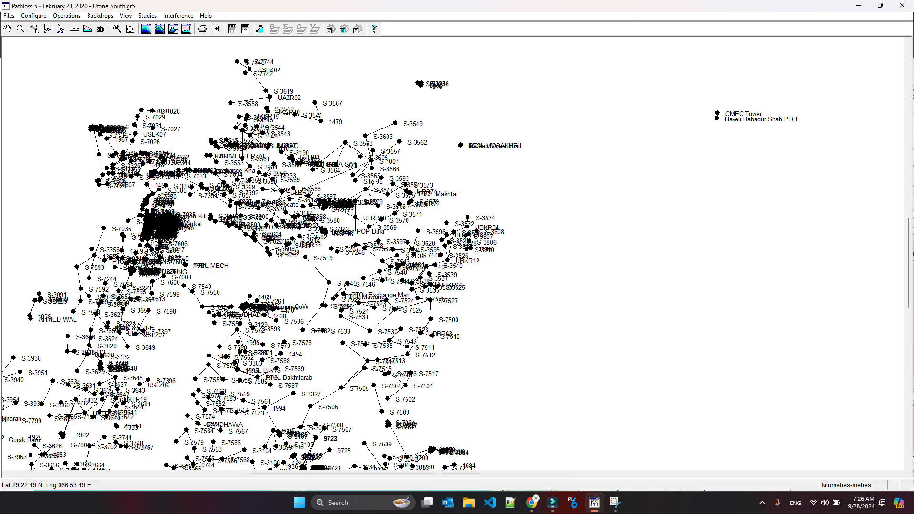
# - Examine the site network at full extent and close up around Gwadar, the eastern UBKR sites and the Hyderabad cluster
pyautogui.click(130, 30)
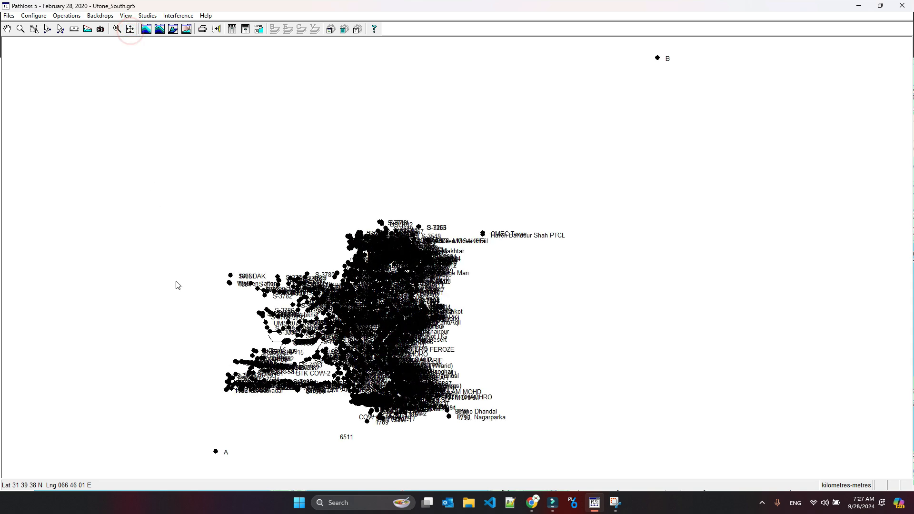
pyautogui.moveTo(209, 391); pyautogui.dragTo(293, 366)
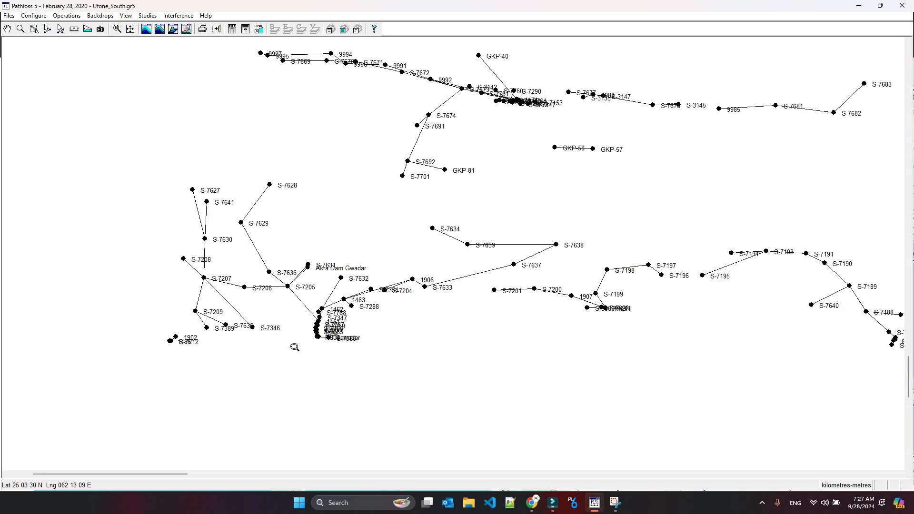
pyautogui.moveTo(288, 345); pyautogui.dragTo(364, 284)
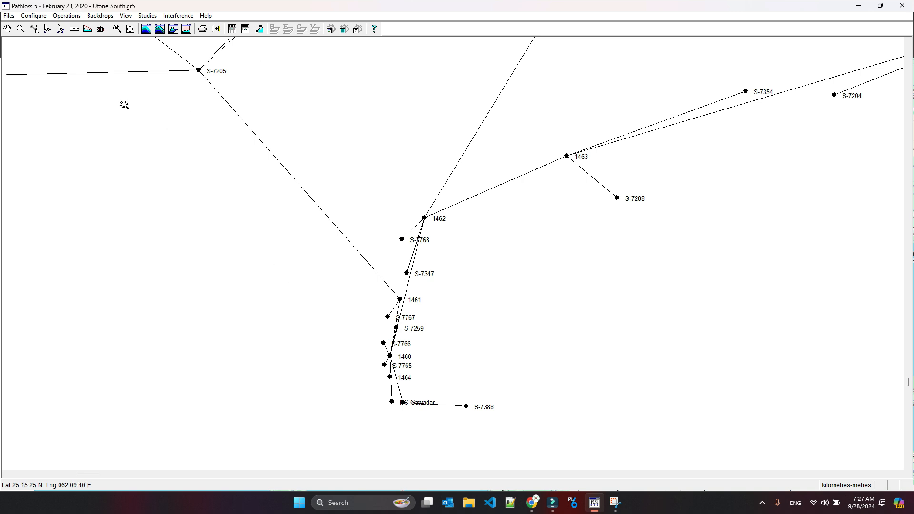
pyautogui.click(20, 29)
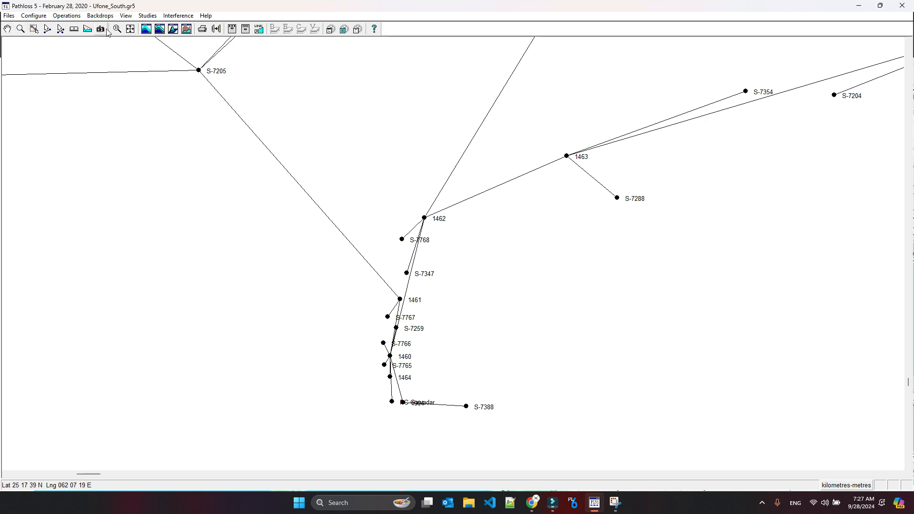
pyautogui.click(130, 29)
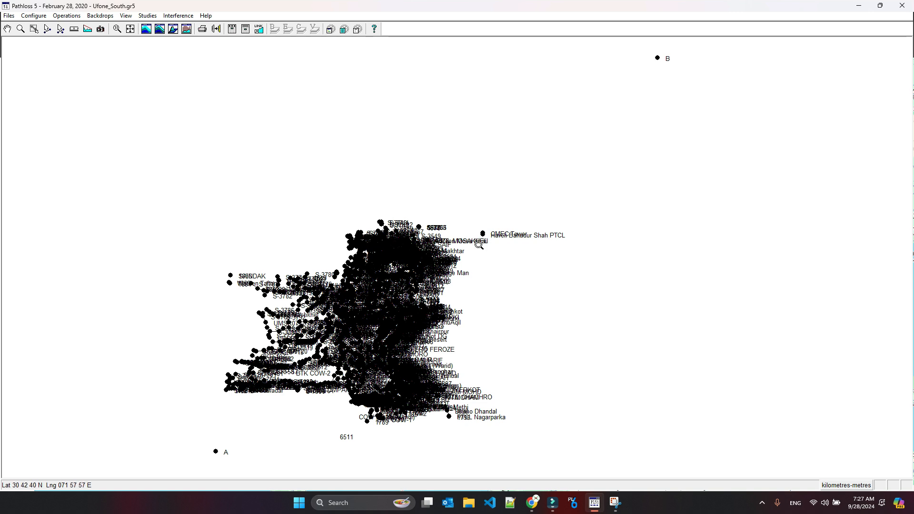
pyautogui.moveTo(478, 245); pyautogui.dragTo(419, 286)
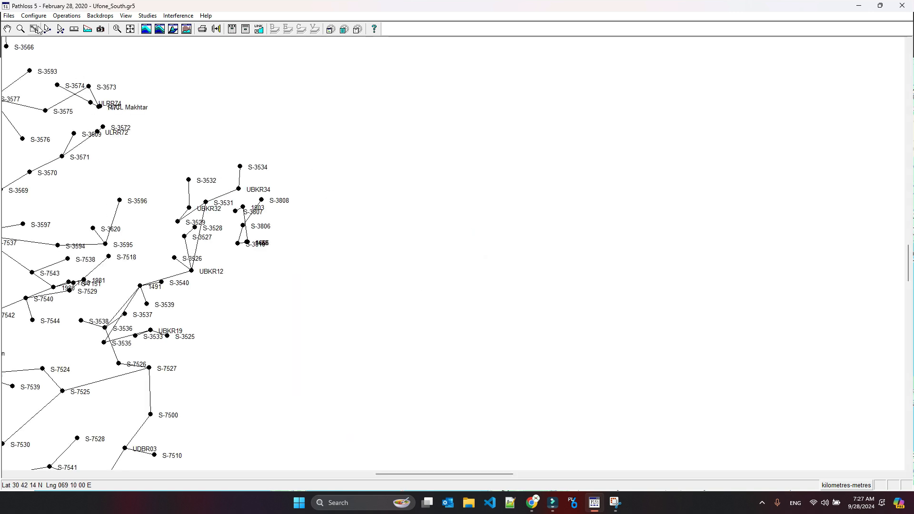
pyautogui.click(131, 29)
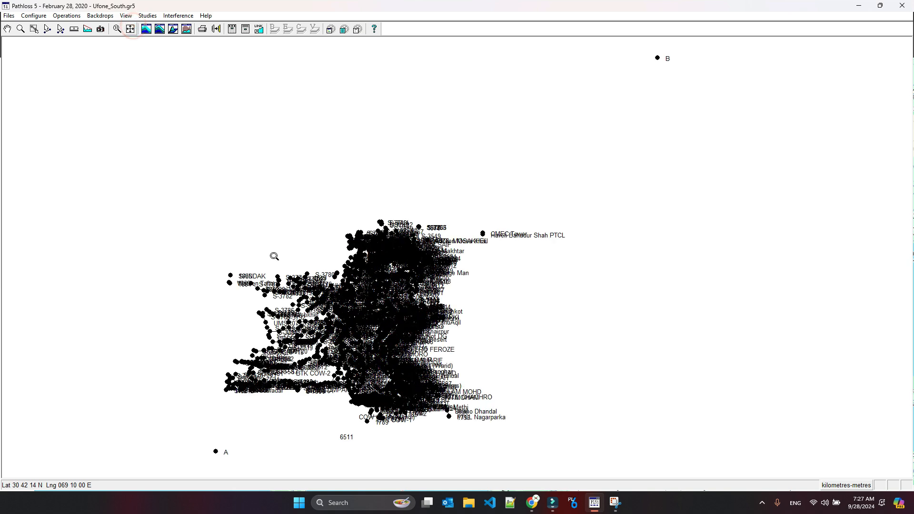
pyautogui.click(349, 408)
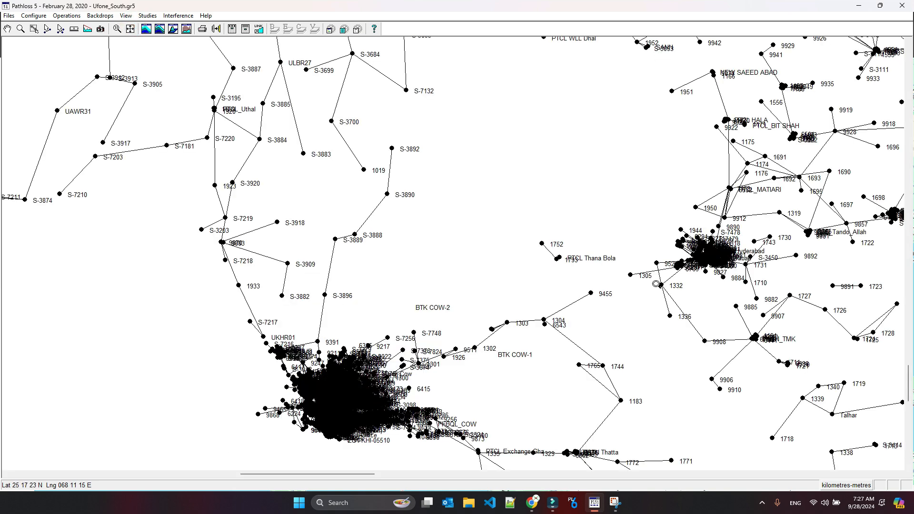
pyautogui.moveTo(660, 276); pyautogui.dragTo(754, 231)
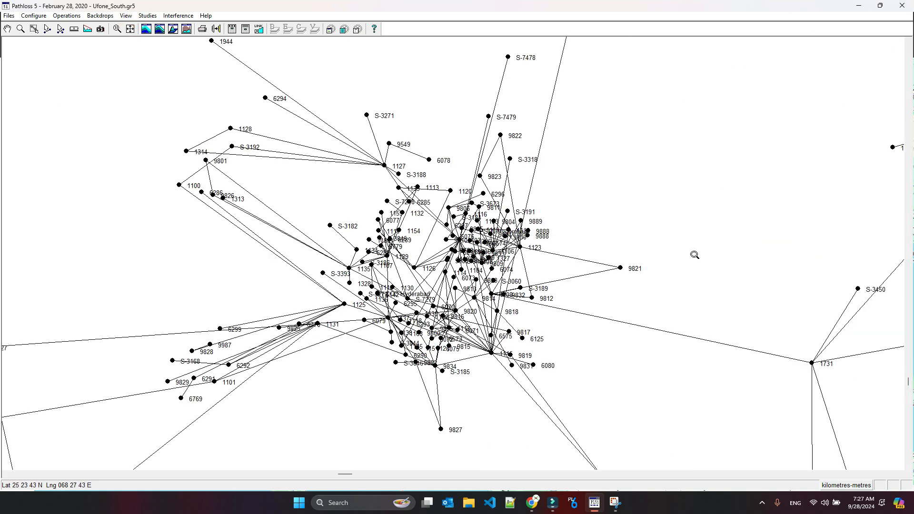
pyautogui.rightClick(407, 350)
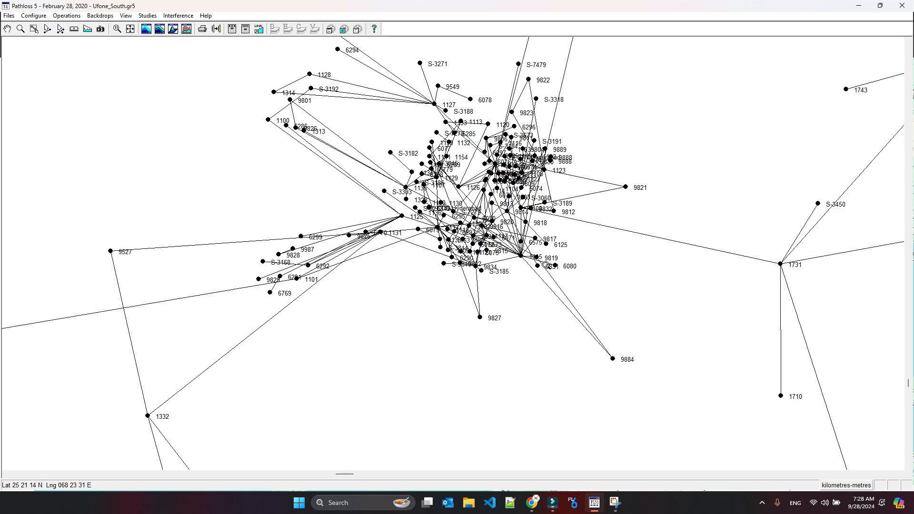
pyautogui.rightClick(533, 264)
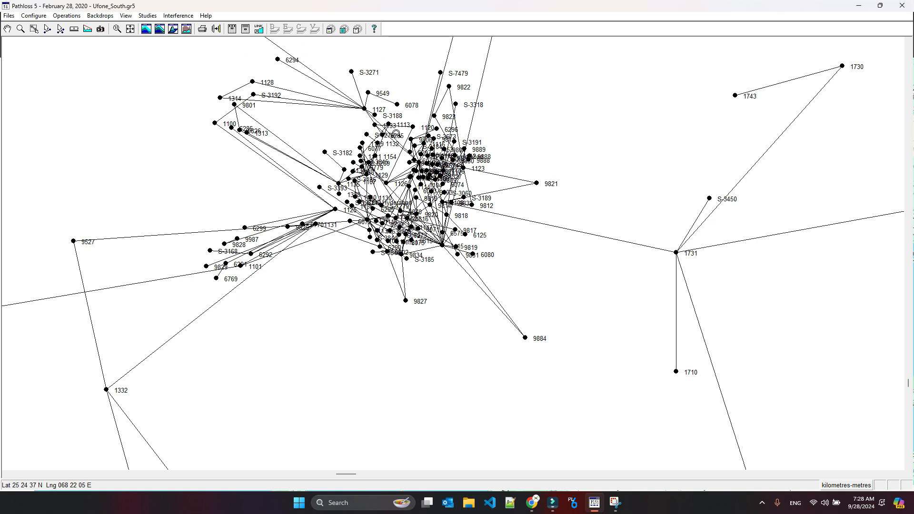
# - Create a new site group named test1
pyautogui.click(36, 19)
pyautogui.moveTo(53, 43)
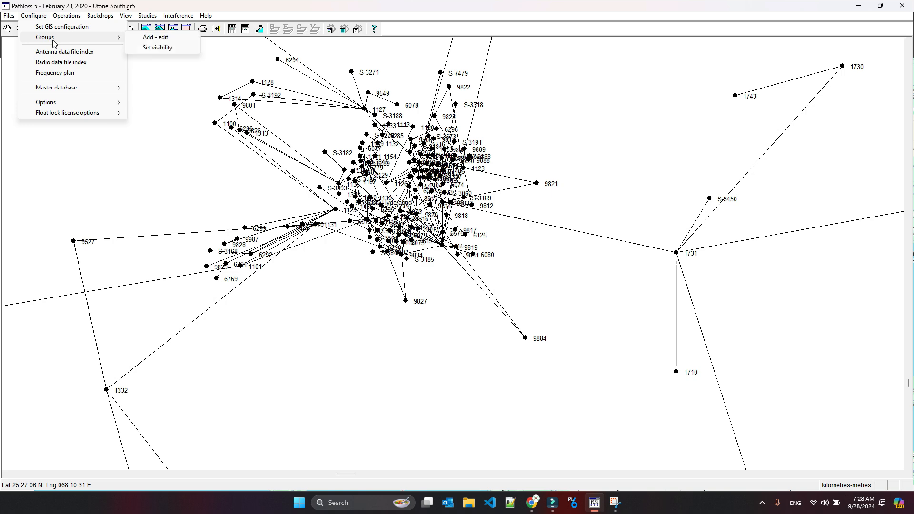
pyautogui.click(155, 38)
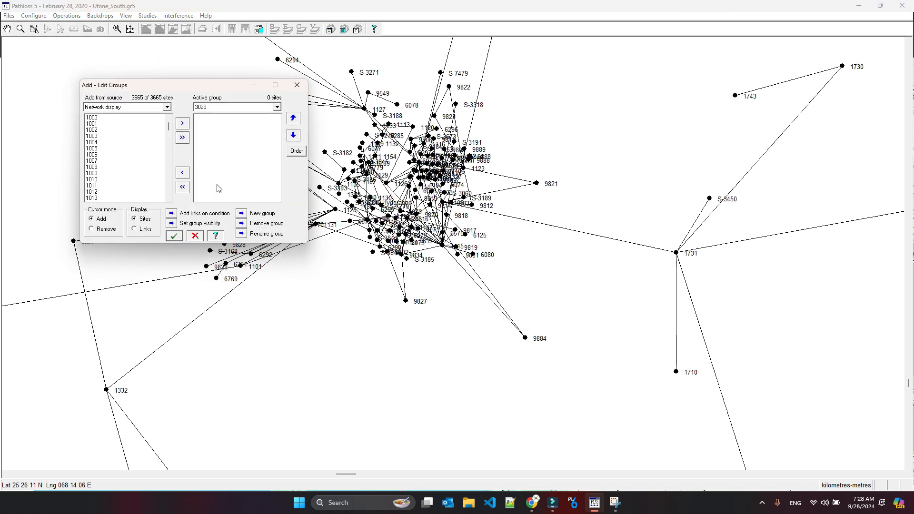
pyautogui.click(241, 214)
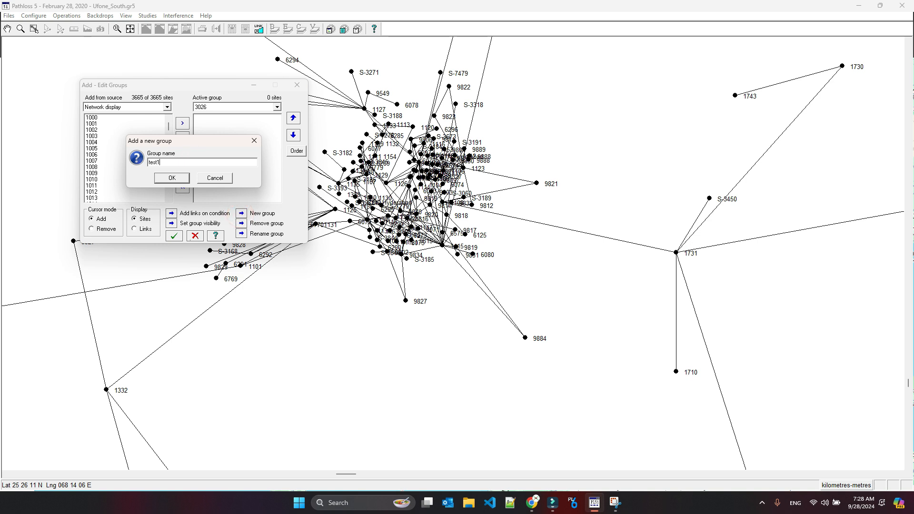
pyautogui.click(177, 180)
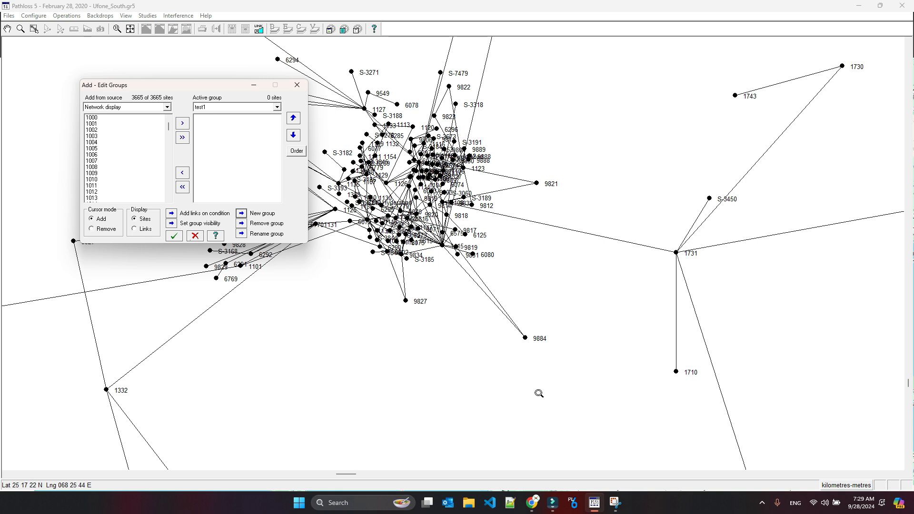
# - Add all sites of the Hyderabad cluster, including 6294, 9821 and 9884, to the test1 group with an area selection on the map
pyautogui.moveTo(222, 90); pyautogui.dragTo(274, 325)
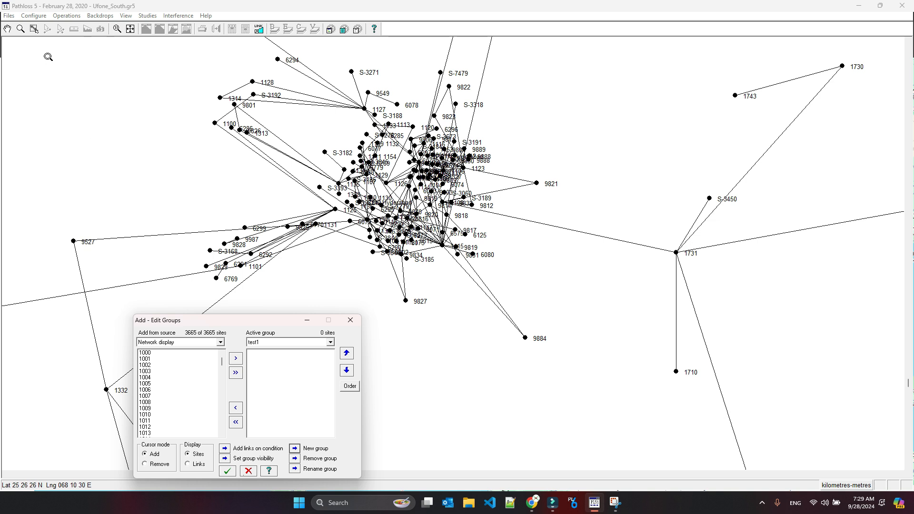
pyautogui.click(34, 30)
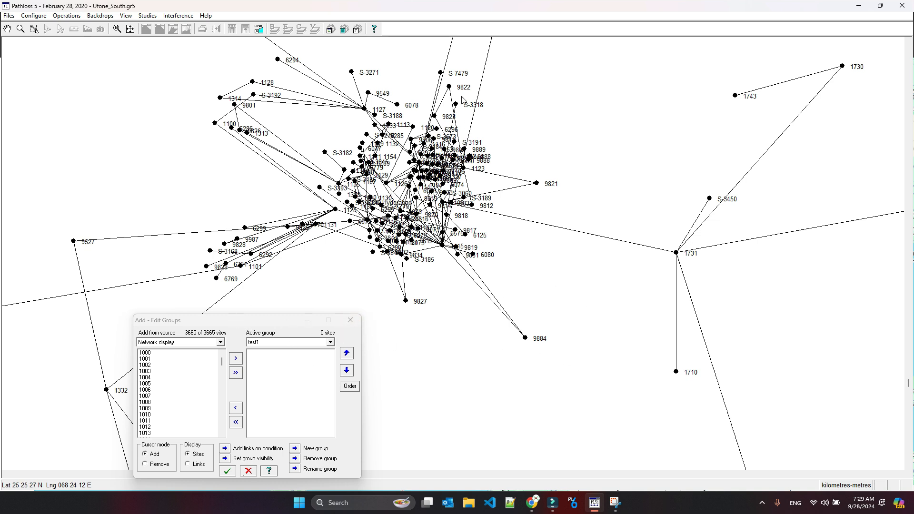
pyautogui.moveTo(101, 45); pyautogui.dragTo(588, 354)
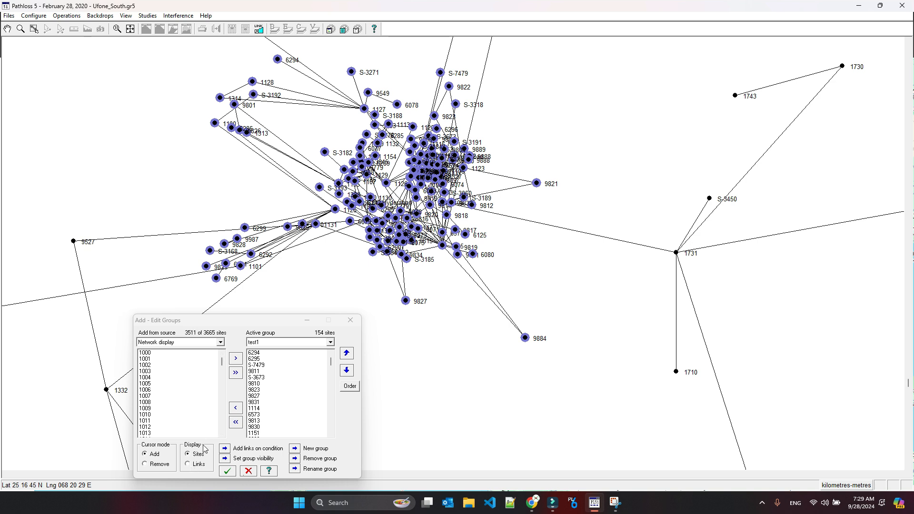
# - Switch the group display to links and add all links within the Hyderabad cluster to test1 with an area selection
pyautogui.click(197, 466)
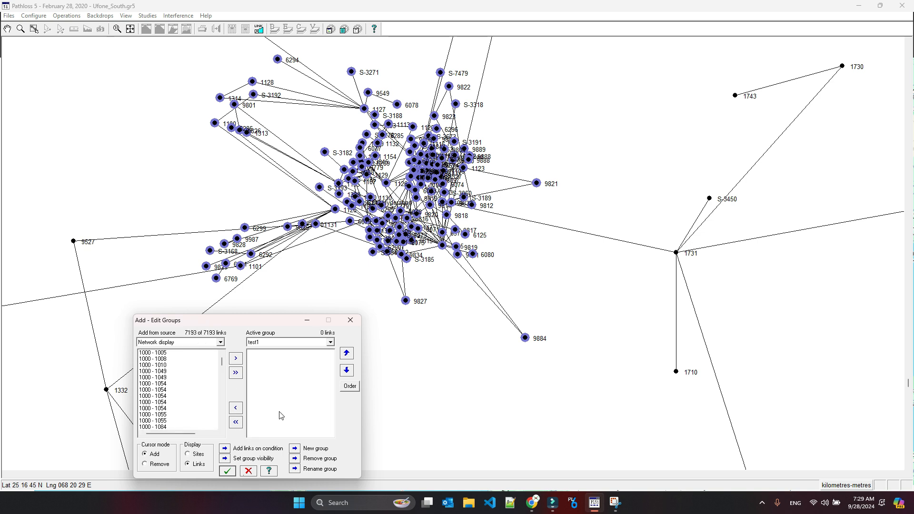
pyautogui.moveTo(578, 391); pyautogui.dragTo(125, 49)
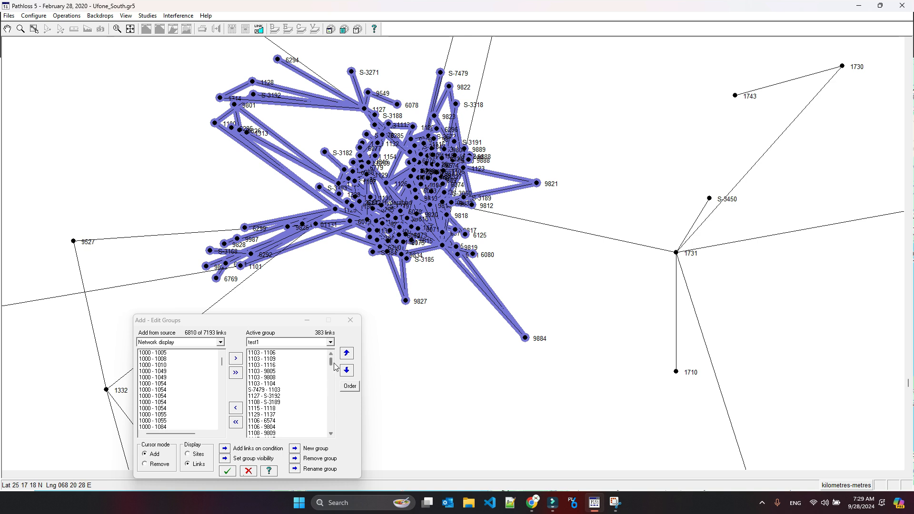
pyautogui.moveTo(332, 365)
pyautogui.mouseDown()
pyautogui.moveTo(330, 355)
pyautogui.moveTo(329, 419)
pyautogui.moveTo(330, 359)
pyautogui.mouseUp()
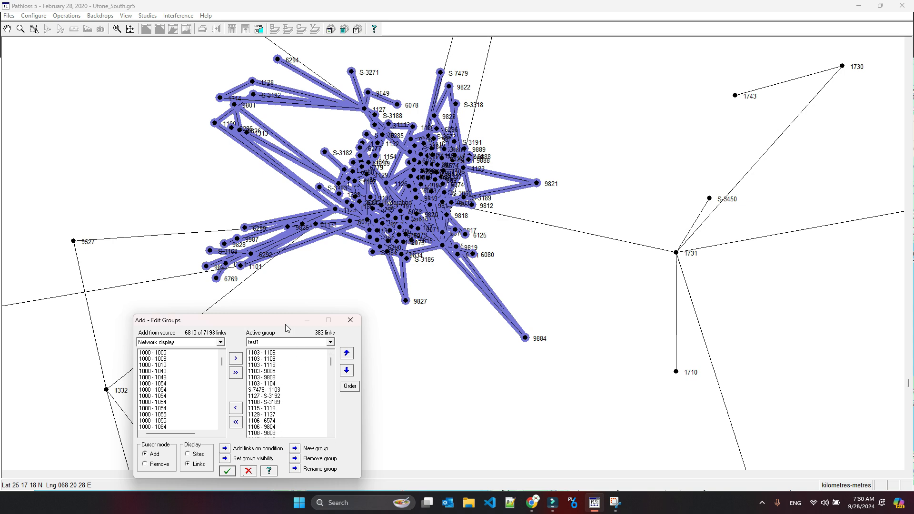
# - Add both 1131 to 9527 links and the 1101 to 1305 link P9_AD_1305-1101.pf5 to the test1 group from the map
pyautogui.moveTo(286, 328); pyautogui.dragTo(738, 74)
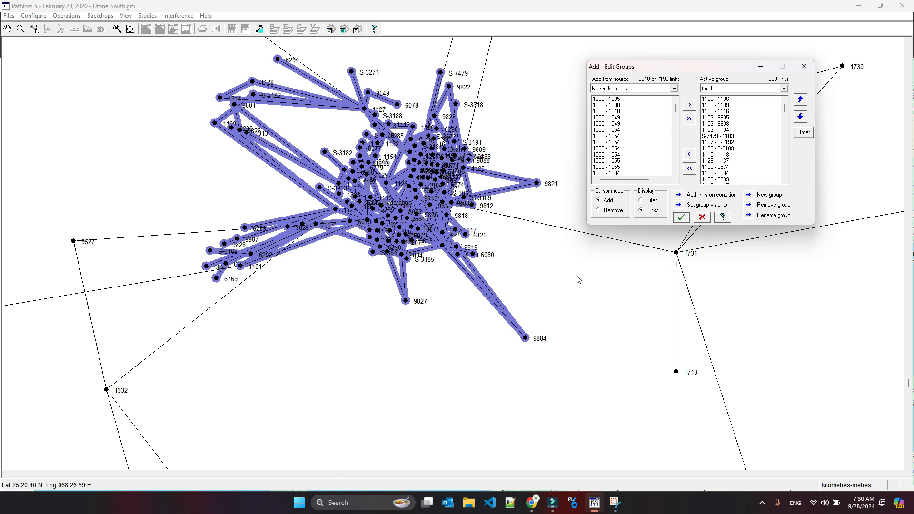
pyautogui.click(174, 237)
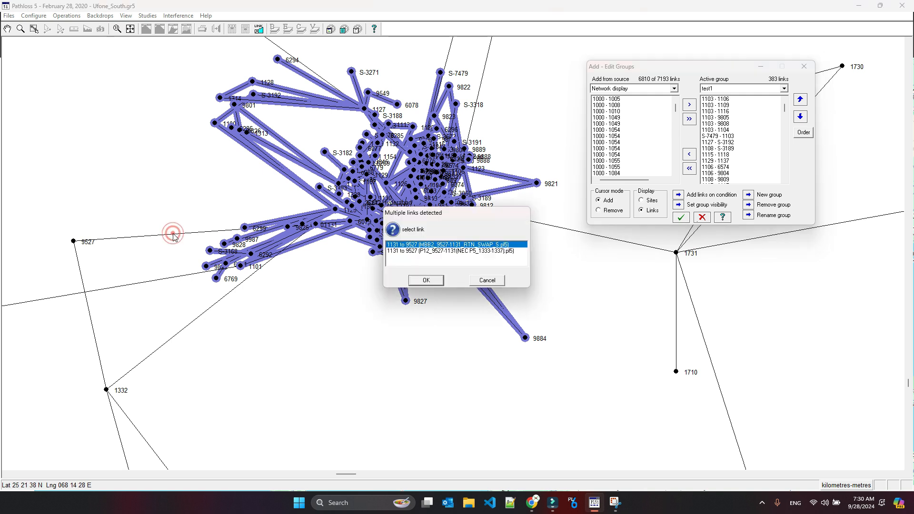
pyautogui.click(409, 281)
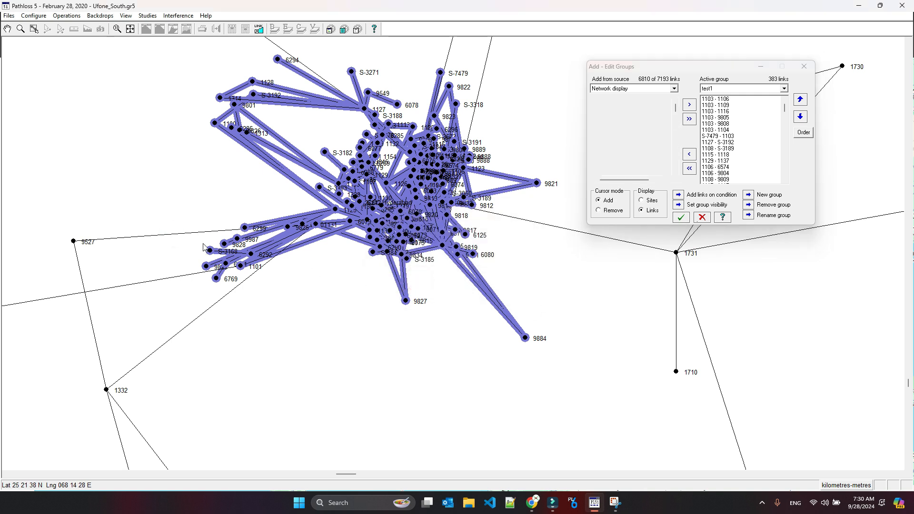
pyautogui.click(167, 233)
pyautogui.click(429, 256)
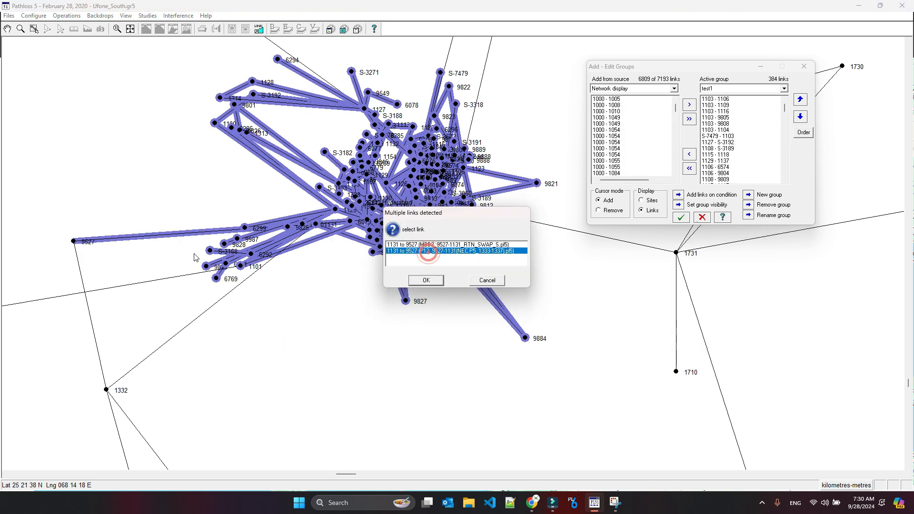
pyautogui.click(425, 281)
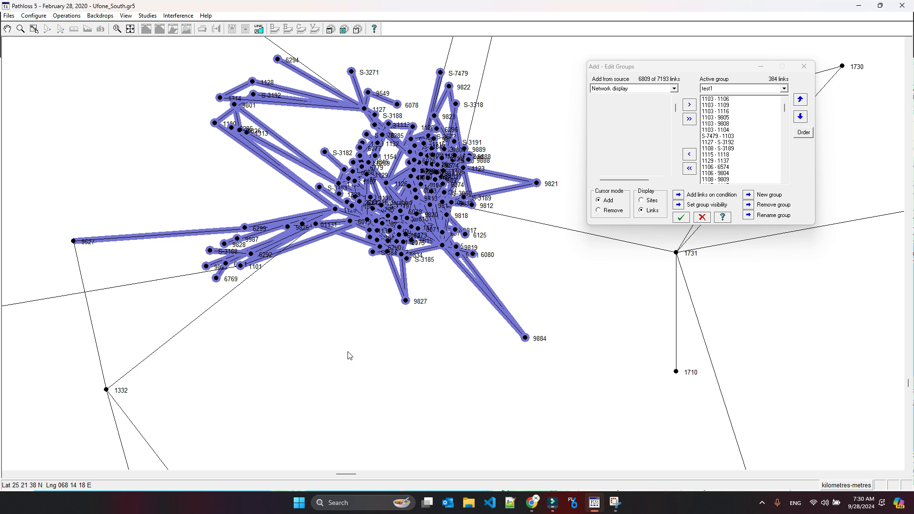
pyautogui.click(139, 282)
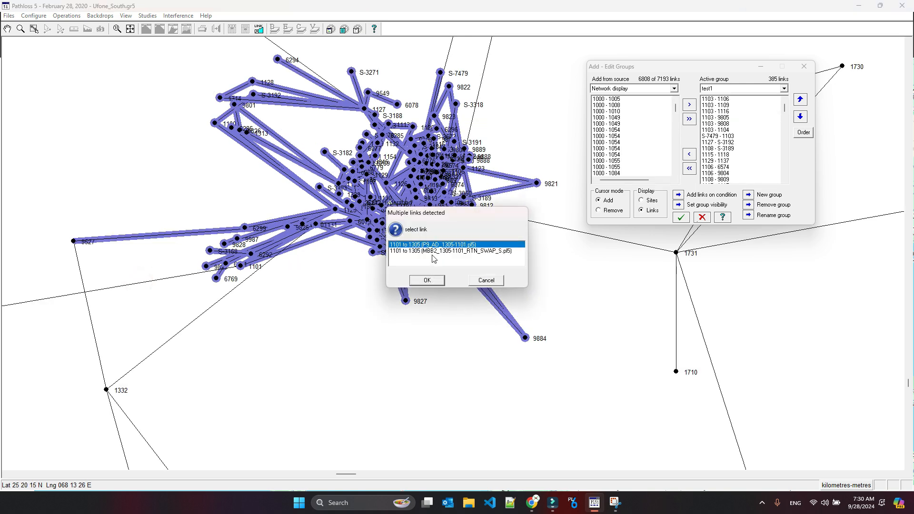
pyautogui.click(428, 281)
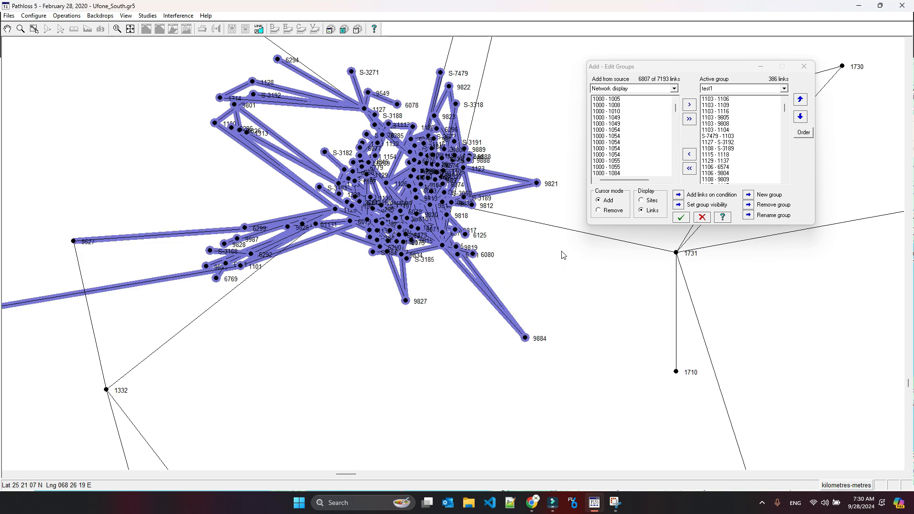
# - Remove one of the links to site 9884 on the map and the listed 1103 - 9808 link from the test1 group
pyautogui.click(599, 211)
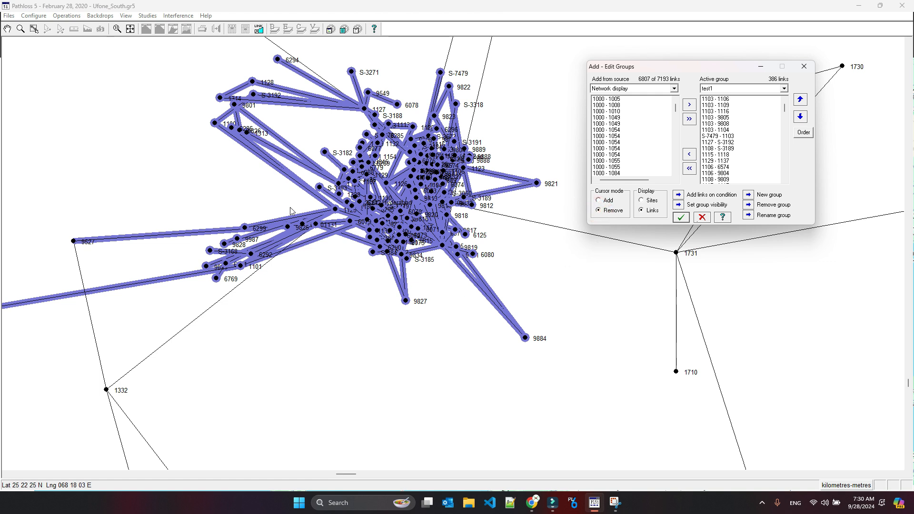
pyautogui.click(466, 275)
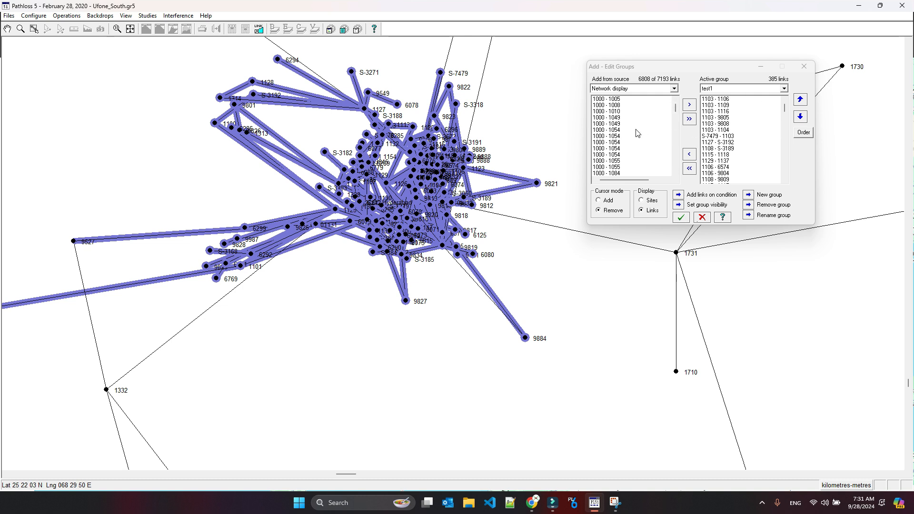
pyautogui.click(729, 123)
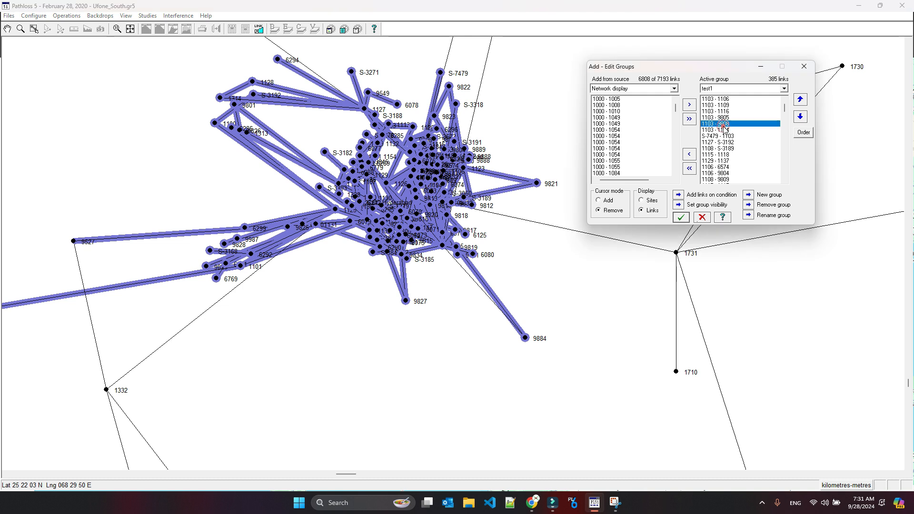
pyautogui.click(689, 155)
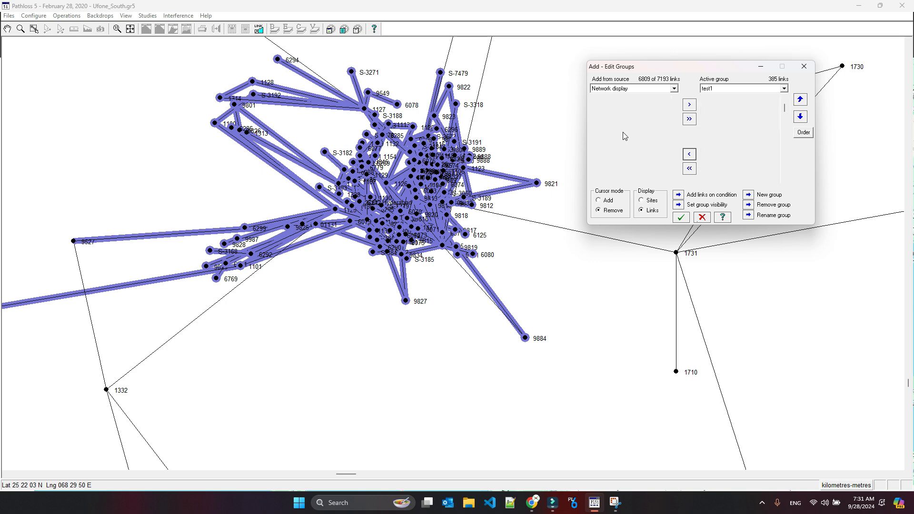
# - Add three of the 1000 - 1054 links from the network display list to the test1 group and close the group editor
pyautogui.moveTo(618, 142); pyautogui.dragTo(618, 131)
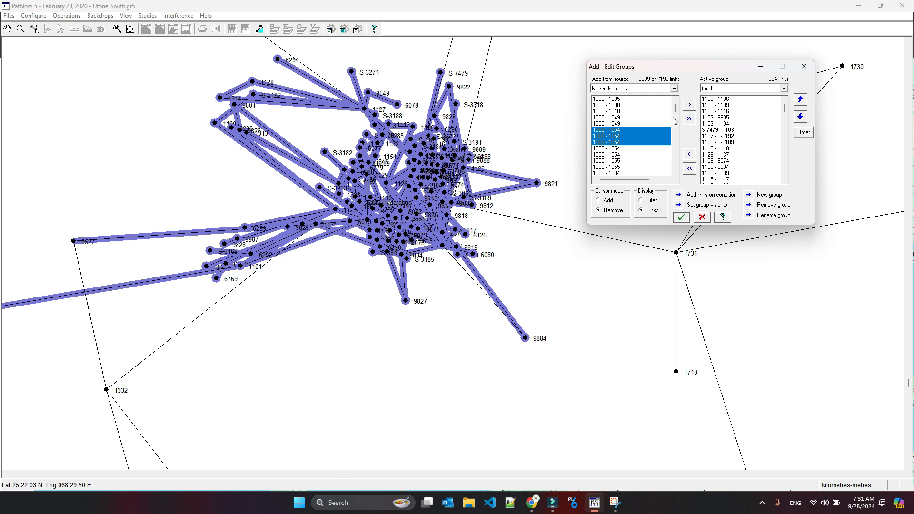
pyautogui.click(688, 105)
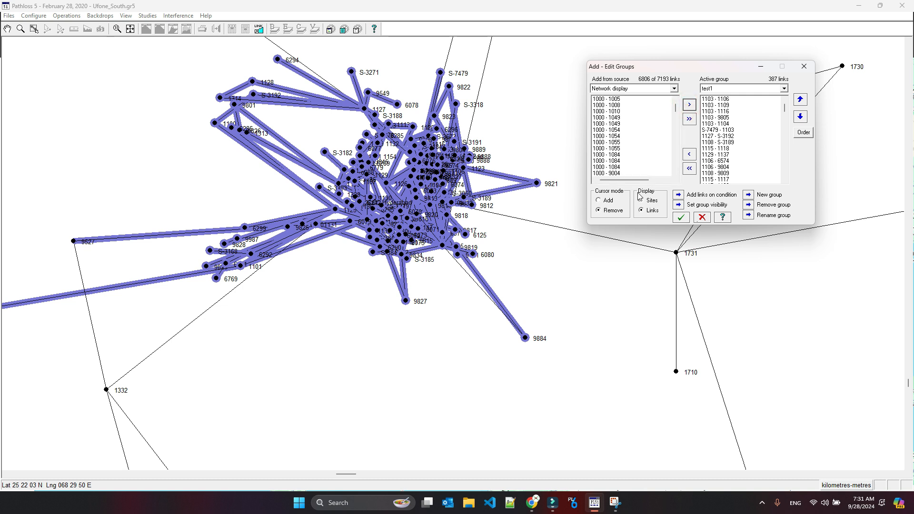
pyautogui.click(803, 67)
pyautogui.scroll(-2, 524, 257)
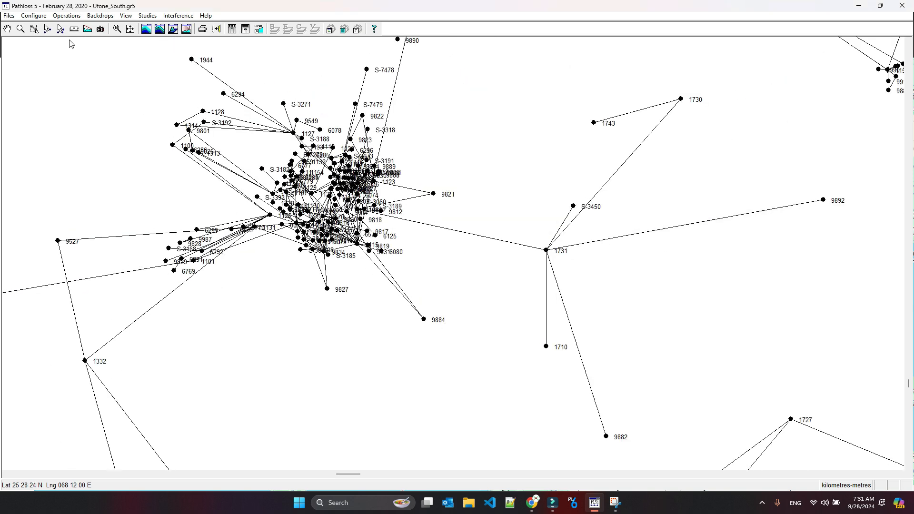
pyautogui.click(34, 16)
pyautogui.click(52, 37)
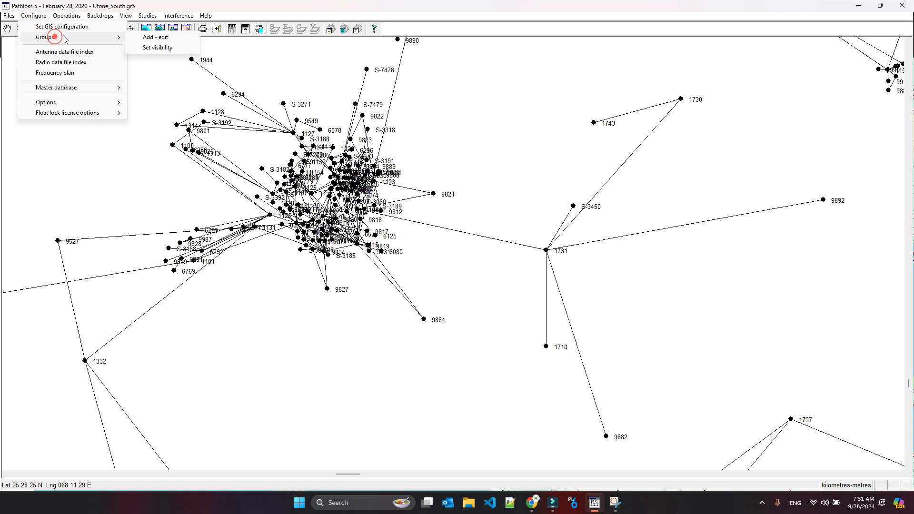
pyautogui.click(155, 48)
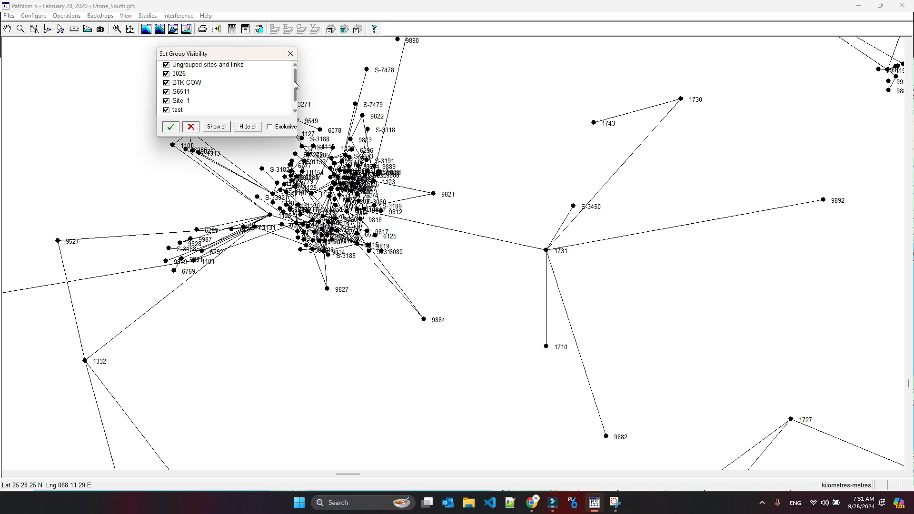
pyautogui.click(247, 127)
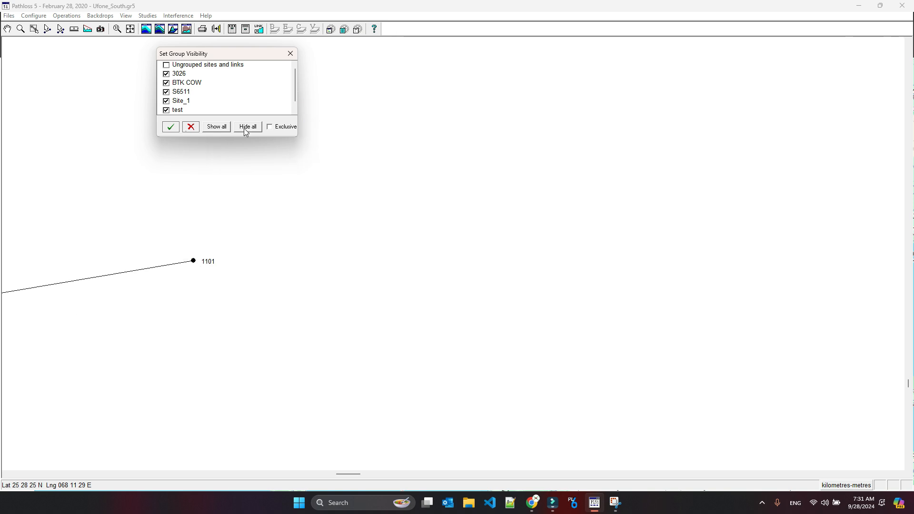
pyautogui.click(291, 53)
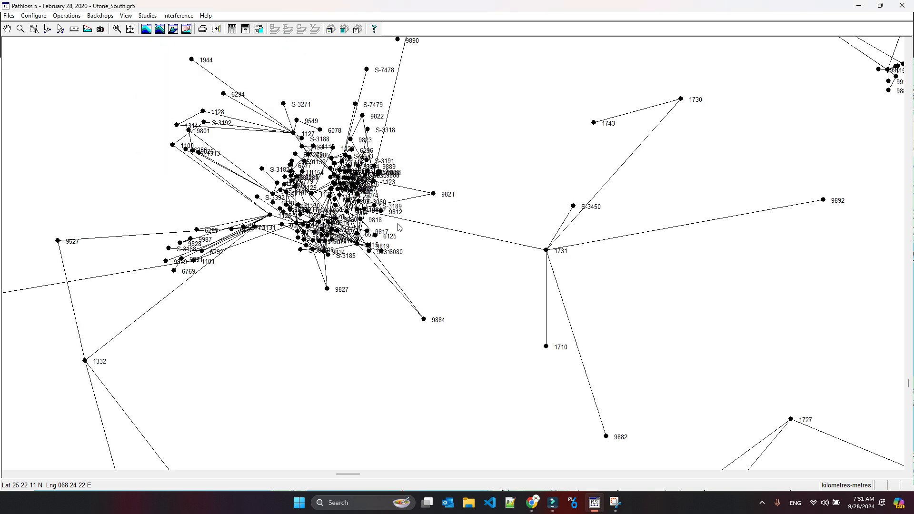
# - Reopen the group editor, check the existing groups and create a new group named test1
pyautogui.scroll(-1, 398, 223)
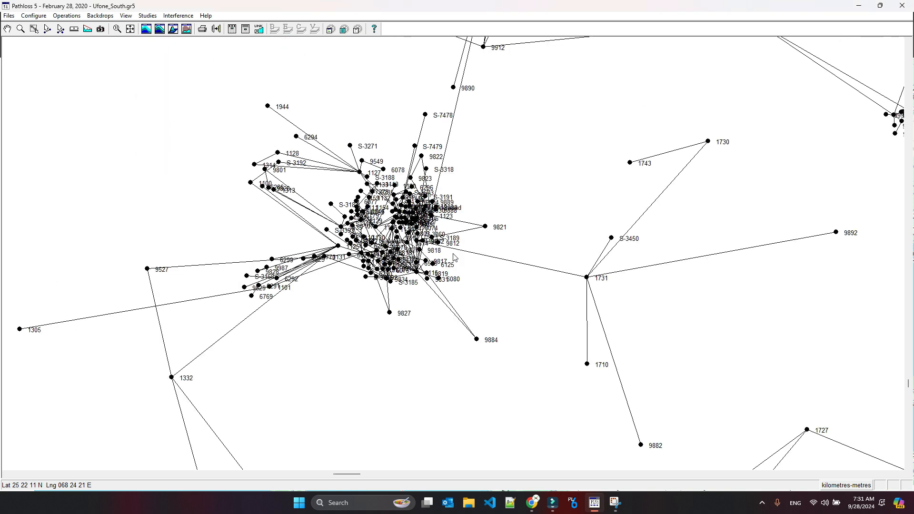
pyautogui.click(33, 15)
pyautogui.click(50, 38)
pyautogui.click(150, 38)
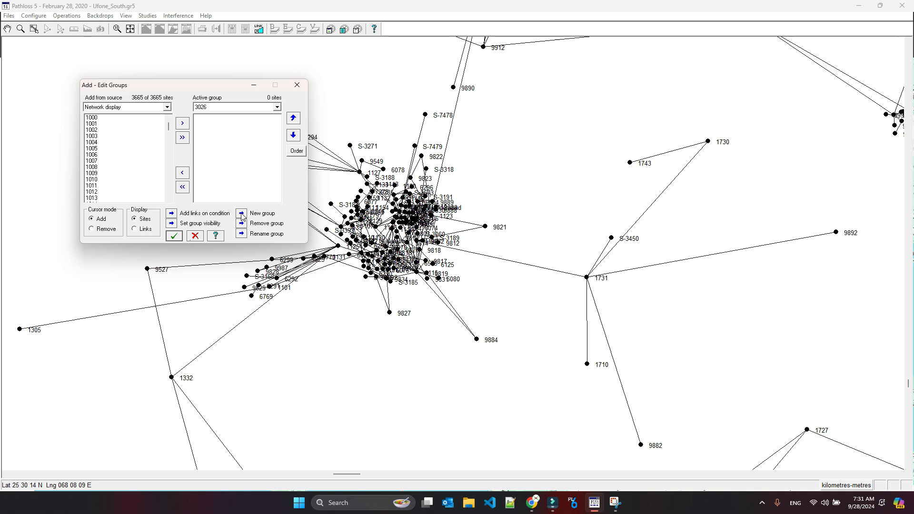
pyautogui.click(276, 107)
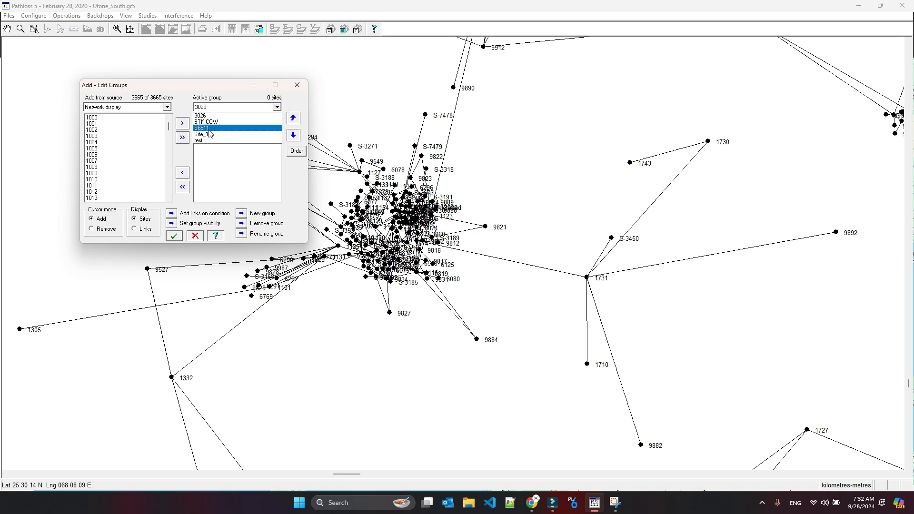
pyautogui.click(224, 149)
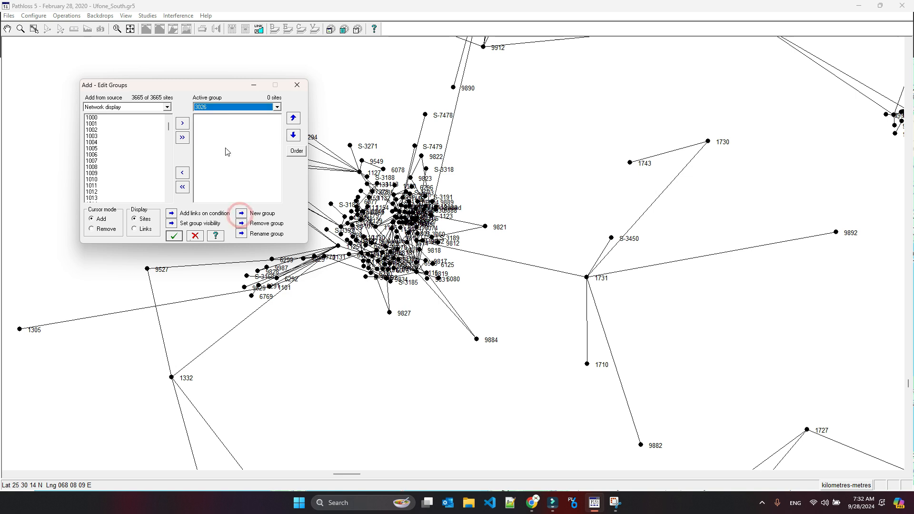
pyautogui.click(240, 214)
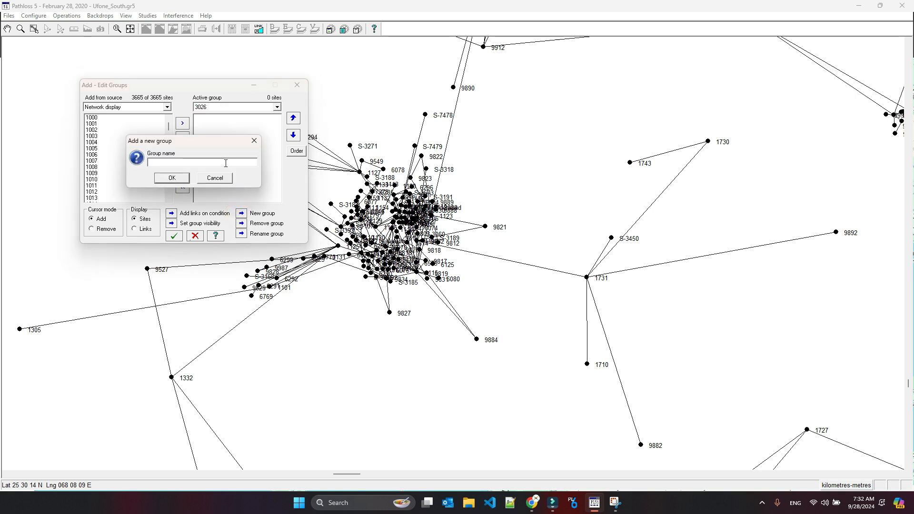
pyautogui.write('test1')
pyautogui.click(185, 179)
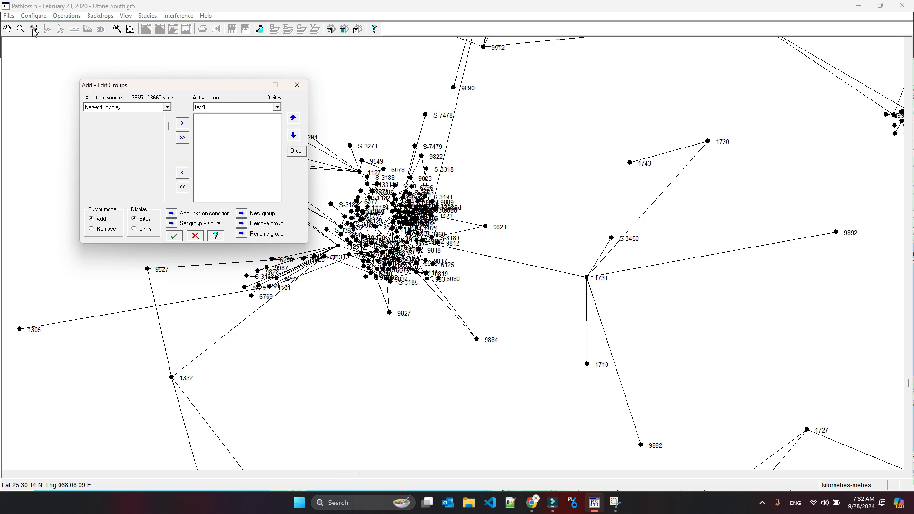
# - Add the Hyderabad cluster's sites and its links to test1 with area selections and accept the group changes
pyautogui.moveTo(43, 40); pyautogui.dragTo(542, 374)
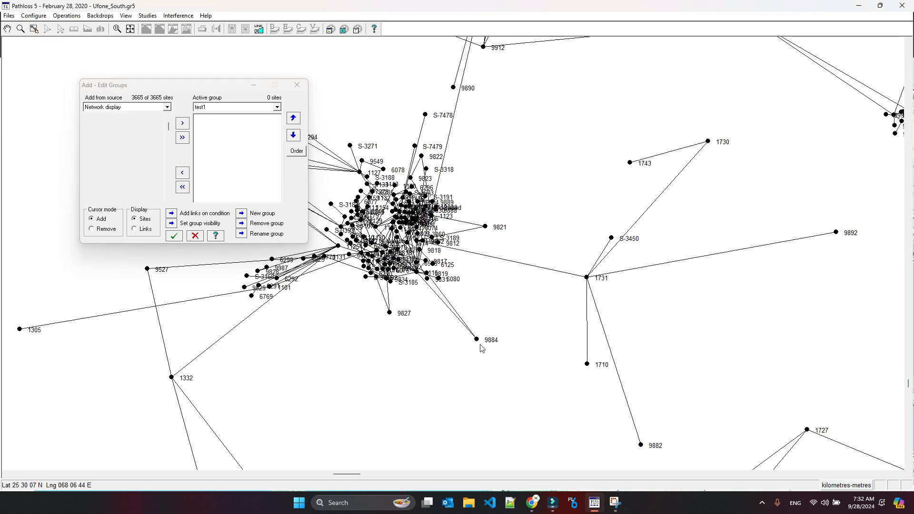
pyautogui.click(135, 229)
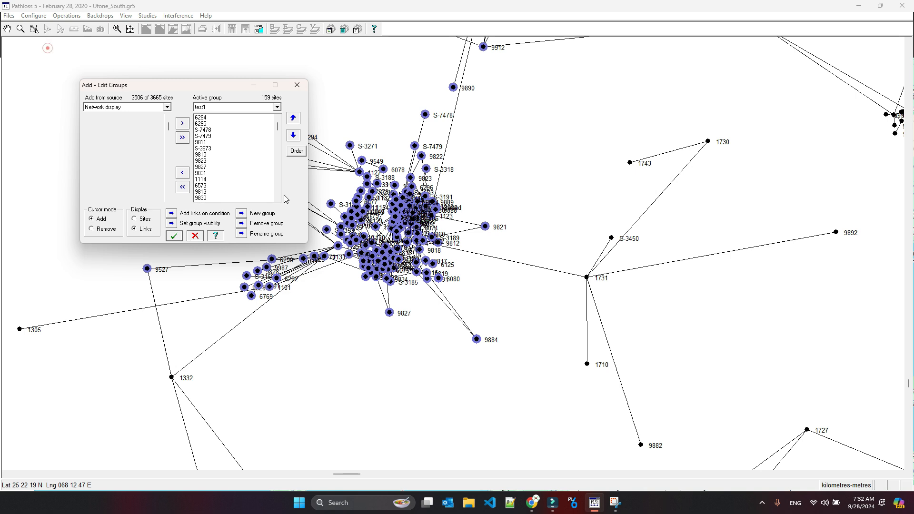
pyautogui.moveTo(47, 47); pyautogui.dragTo(556, 359)
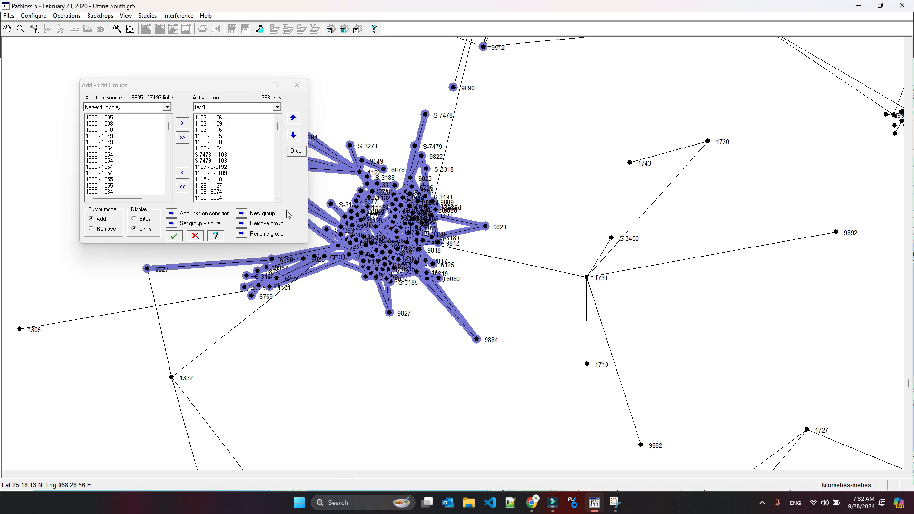
pyautogui.click(174, 237)
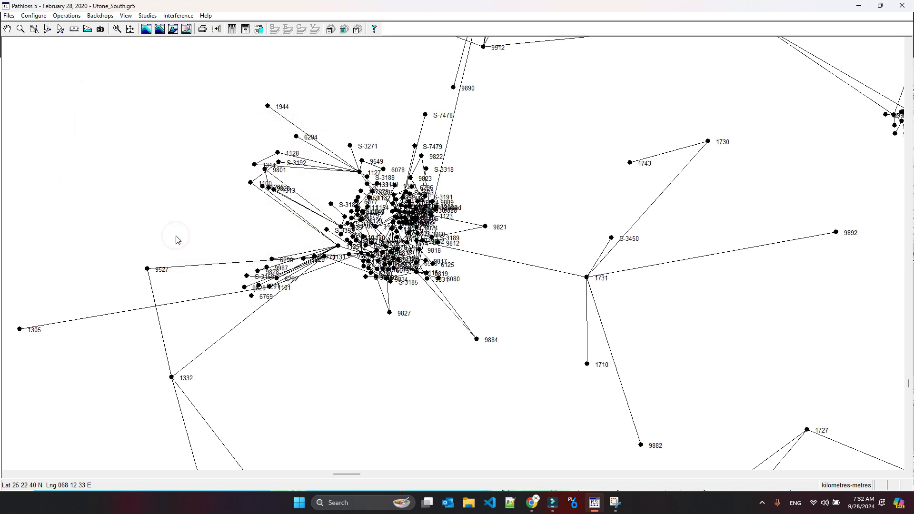
# - Set the group visibility so that only test1 is shown, hiding test, Site_1, S6511, BTK COW, 3026 and the ungrouped sites and links
pyautogui.click(34, 15)
pyautogui.moveTo(96, 37)
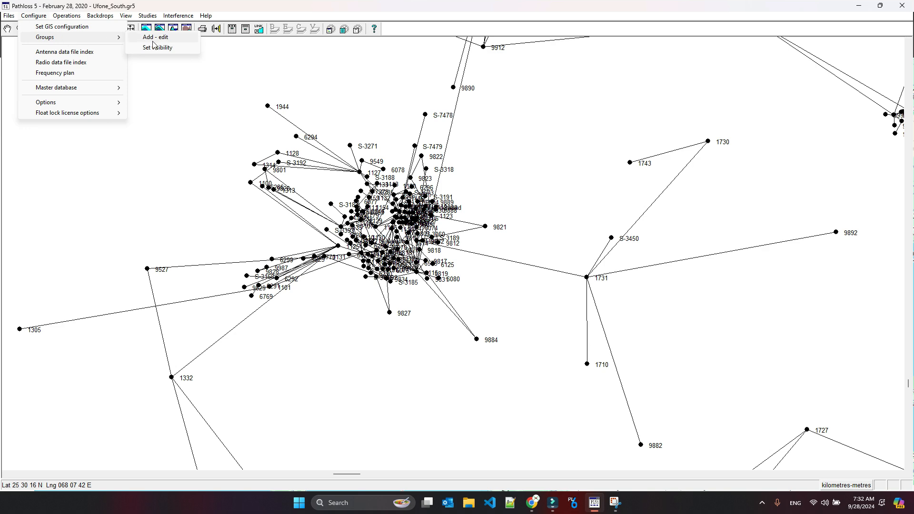
pyautogui.click(153, 48)
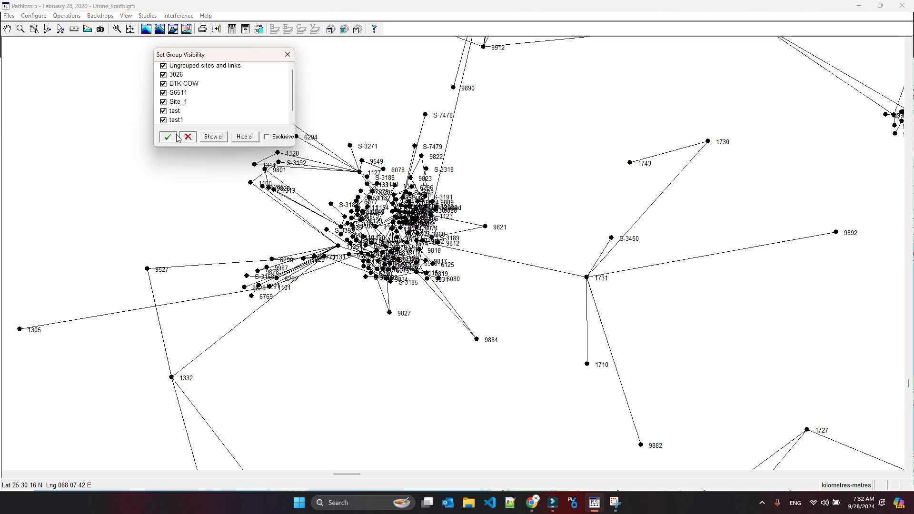
pyautogui.click(164, 110)
pyautogui.click(163, 102)
pyautogui.click(163, 92)
pyautogui.click(163, 84)
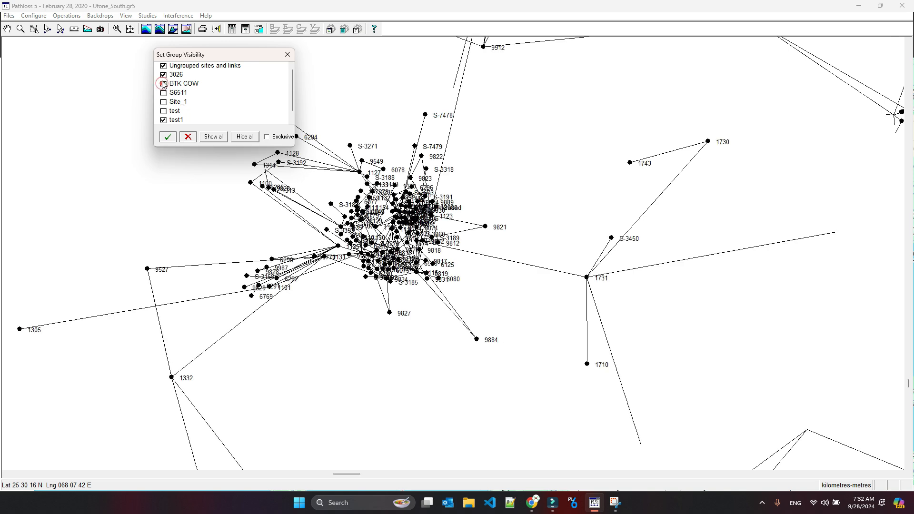
pyautogui.click(162, 75)
pyautogui.click(163, 65)
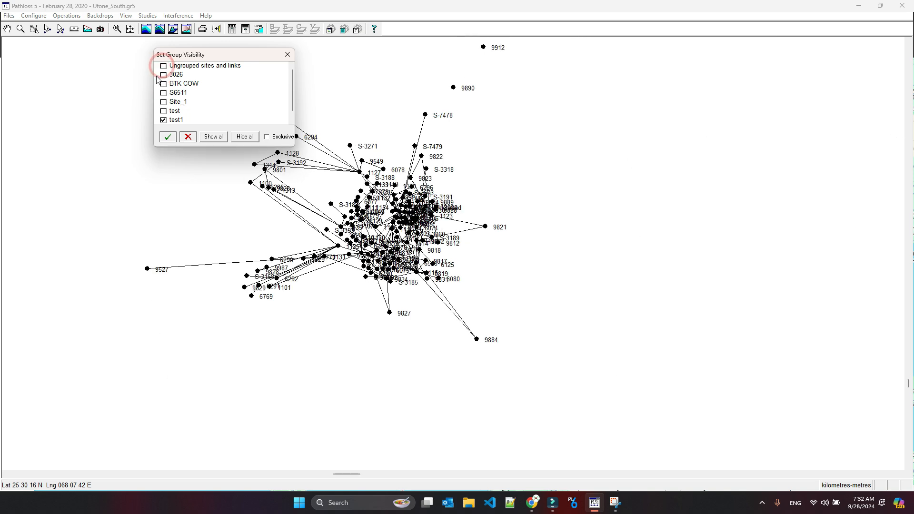
pyautogui.click(165, 134)
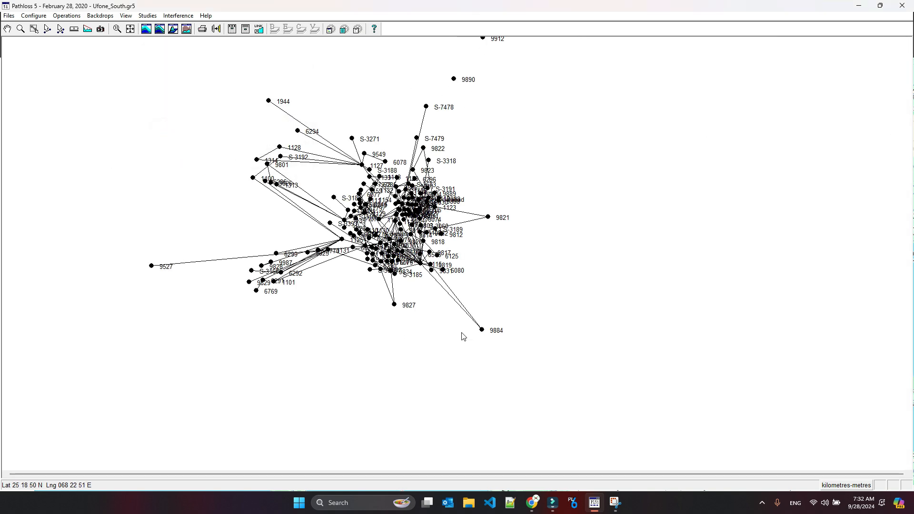
# - Look over the isolated test1 group and make the other groups and the ungrouped sites and links visible again
pyautogui.scroll(-5, 458, 258)
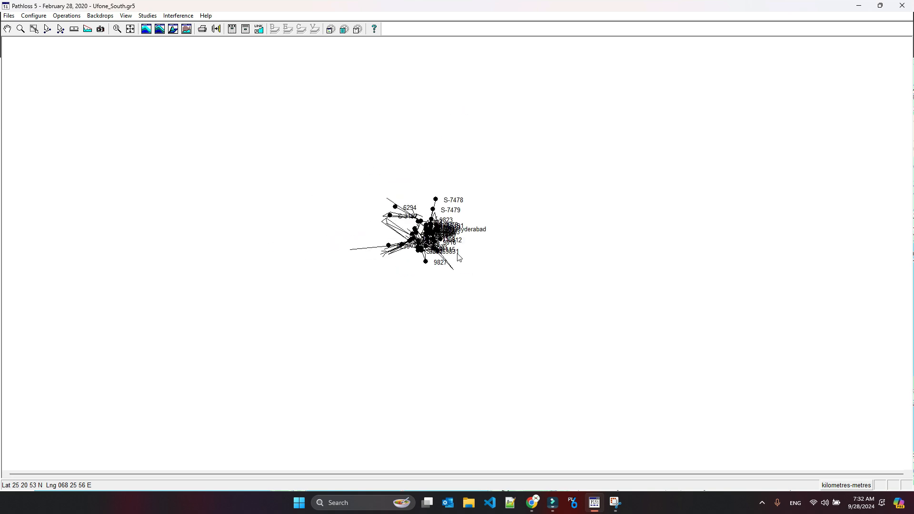
pyautogui.scroll(5, 459, 258)
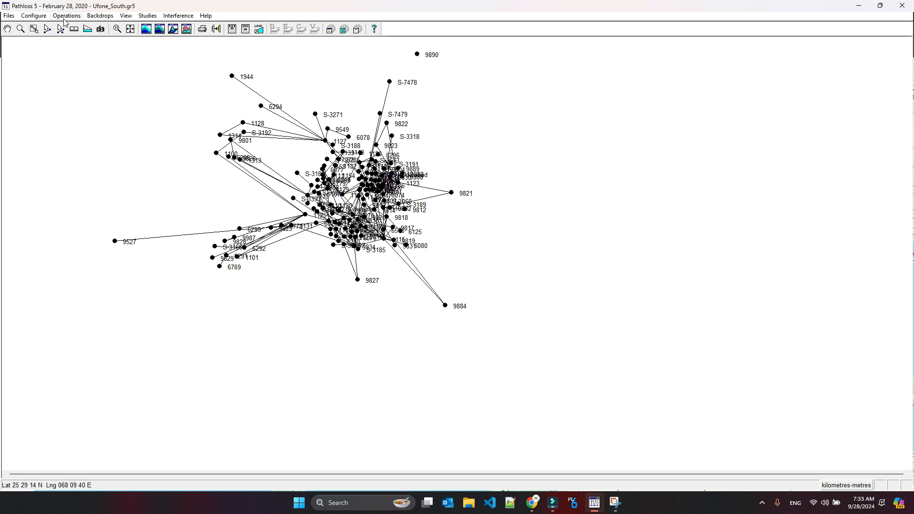
pyautogui.click(34, 15)
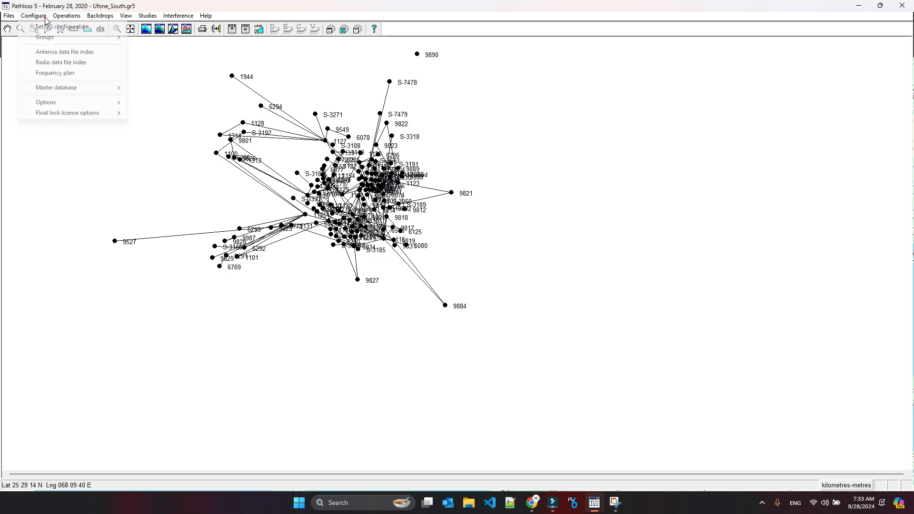
pyautogui.click(63, 38)
pyautogui.click(162, 47)
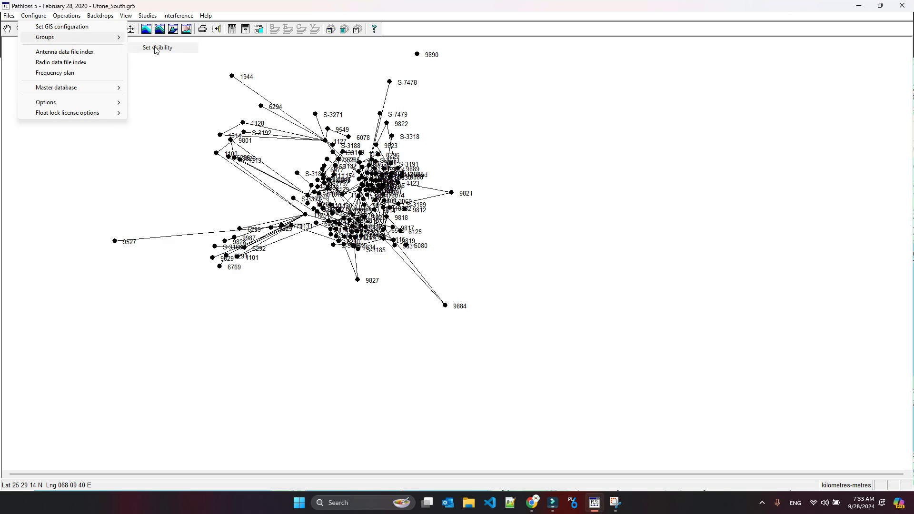
pyautogui.click(166, 100)
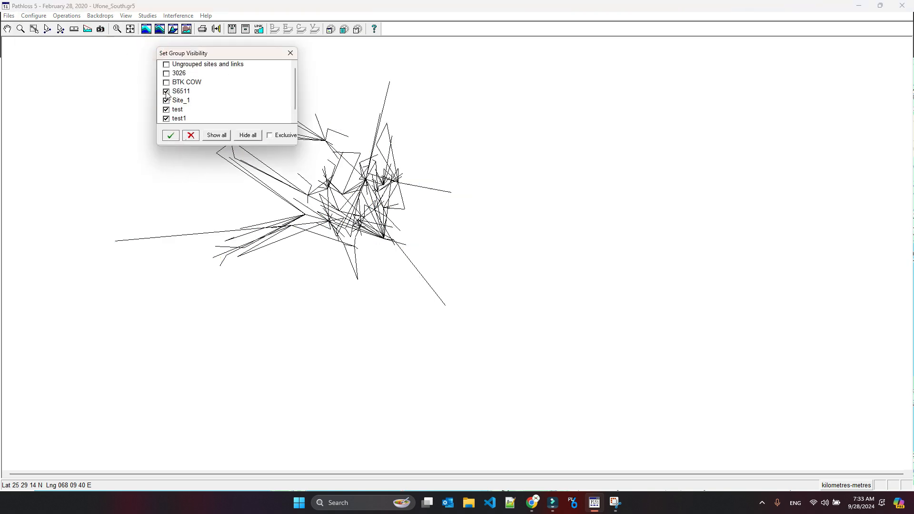
pyautogui.click(166, 91)
pyautogui.click(166, 82)
pyautogui.click(170, 135)
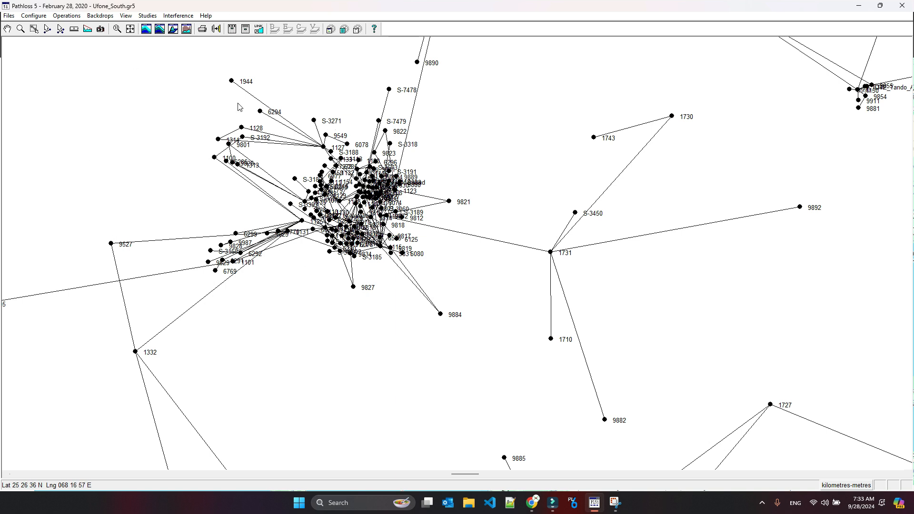
# - Calculate the intra-system interference with test1 analyzed against test1, without saving the interference calculation file
pyautogui.click(179, 16)
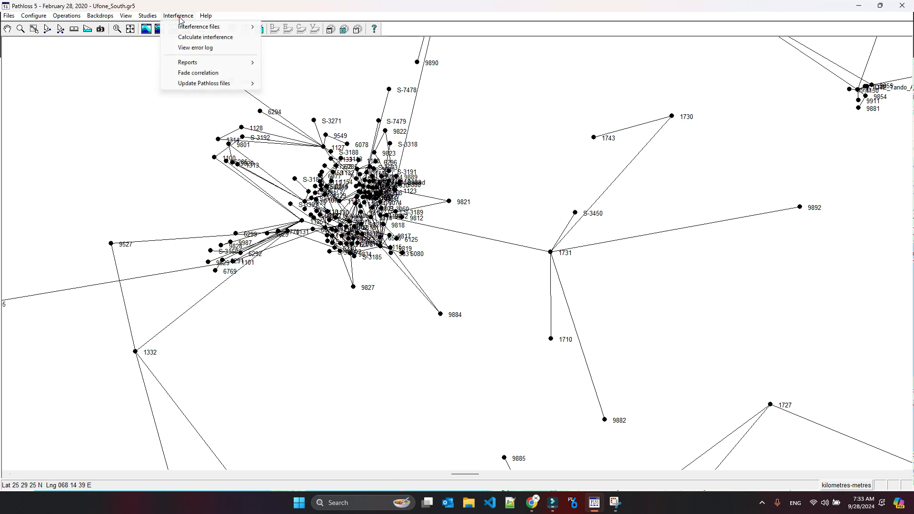
pyautogui.click(216, 39)
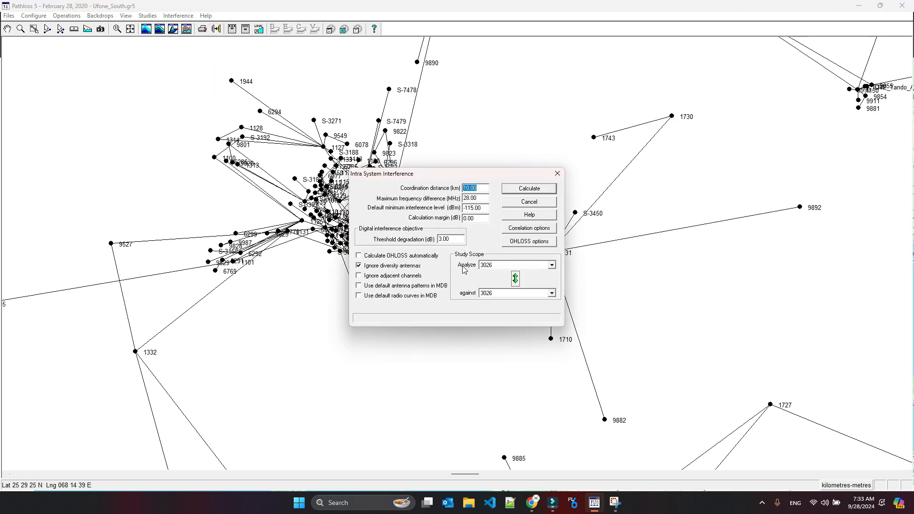
pyautogui.click(551, 265)
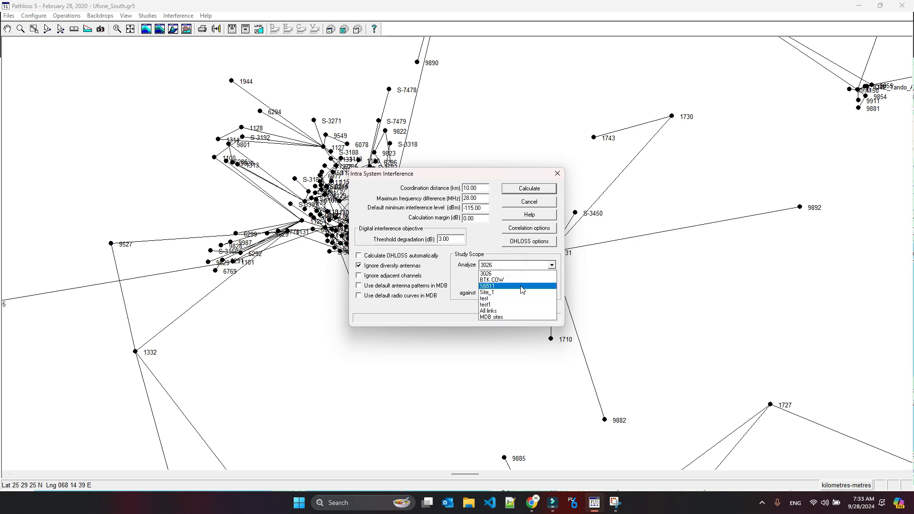
pyautogui.click(494, 309)
pyautogui.click(495, 293)
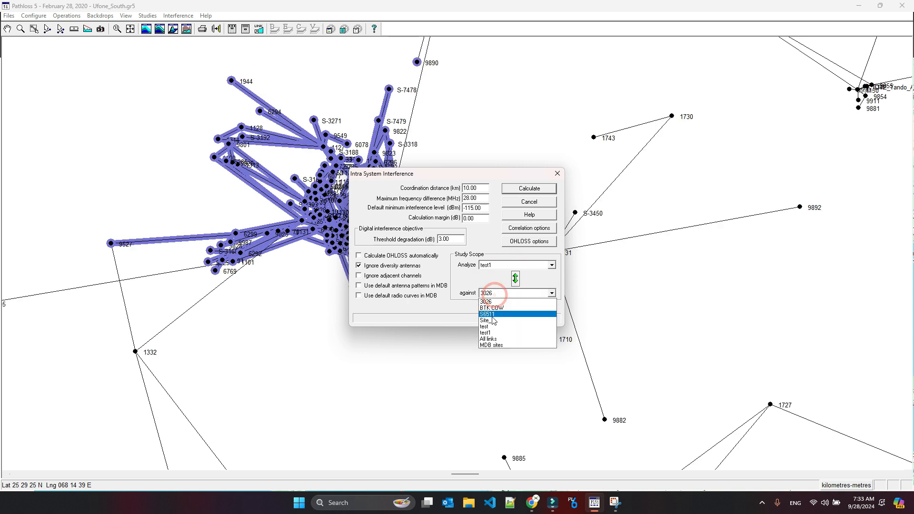
pyautogui.click(493, 333)
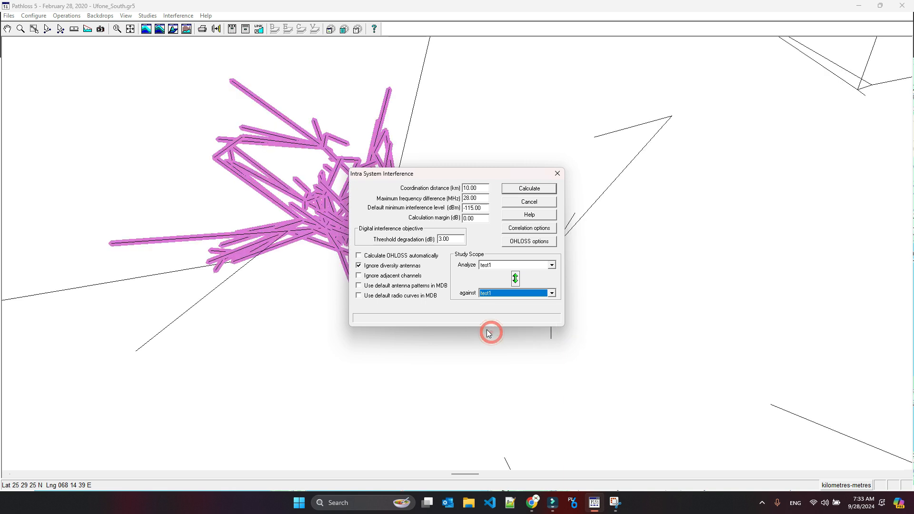
pyautogui.click(538, 190)
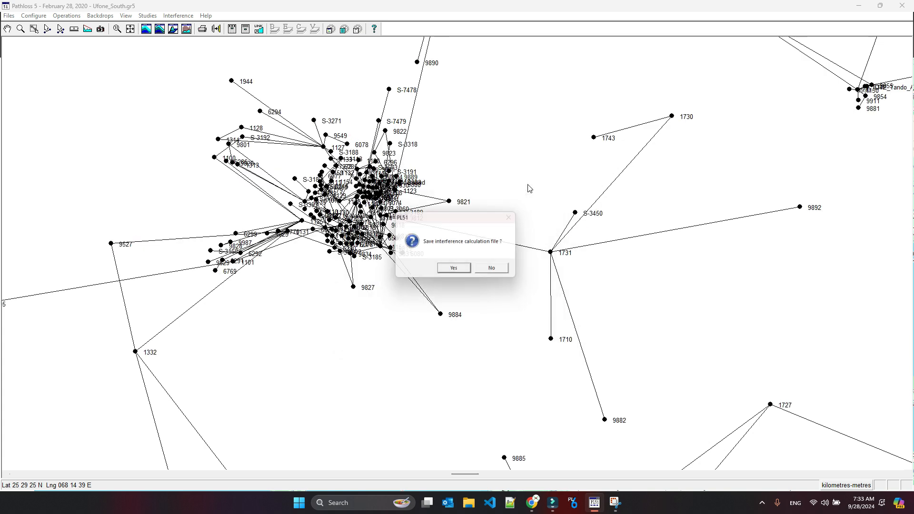
pyautogui.click(494, 270)
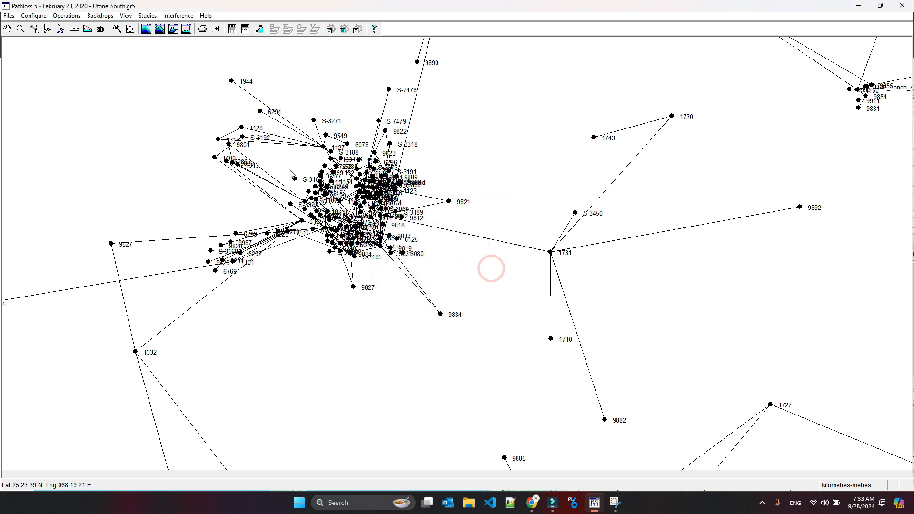